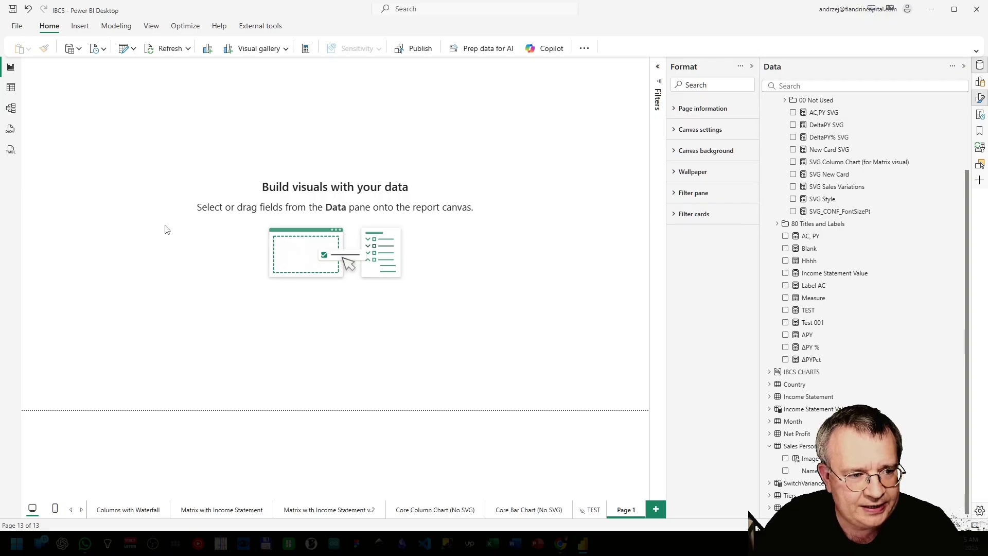
- Clear the existing query text in DAX query view
click(10, 132)
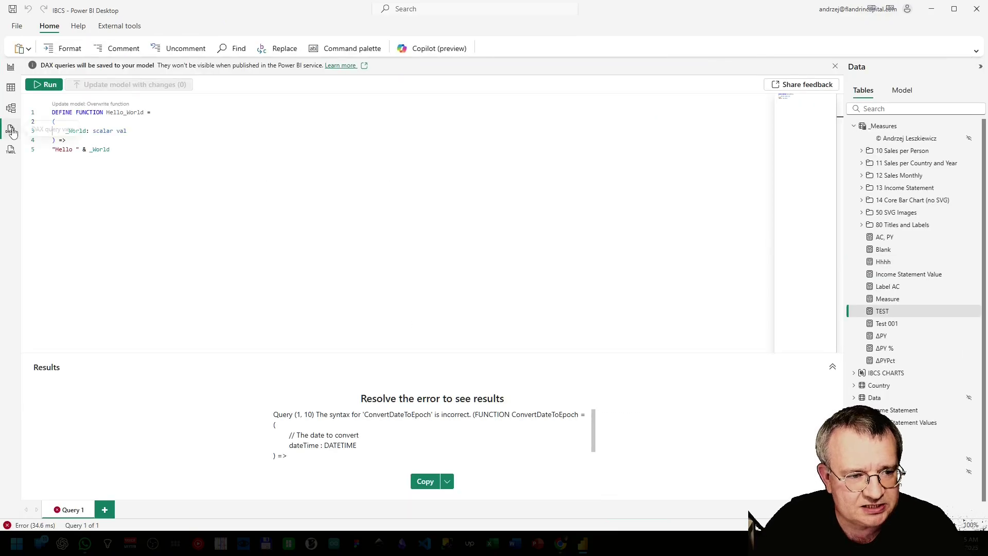
click(124, 157)
key(ctrl+a)
key(Delete)
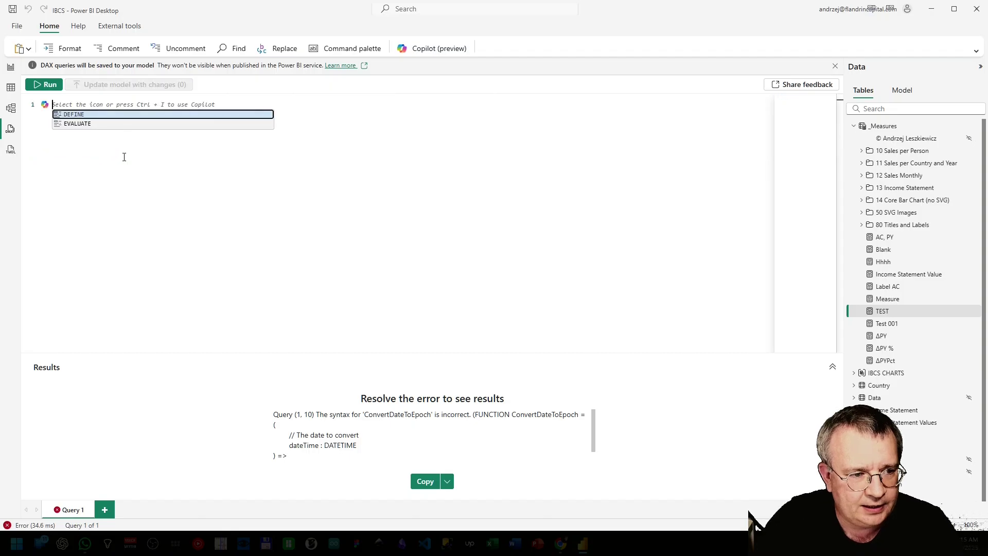
- Begin DEFINE FUNCTION _Hello_World = ( with a _World: scalar val parameter
text(DEF)
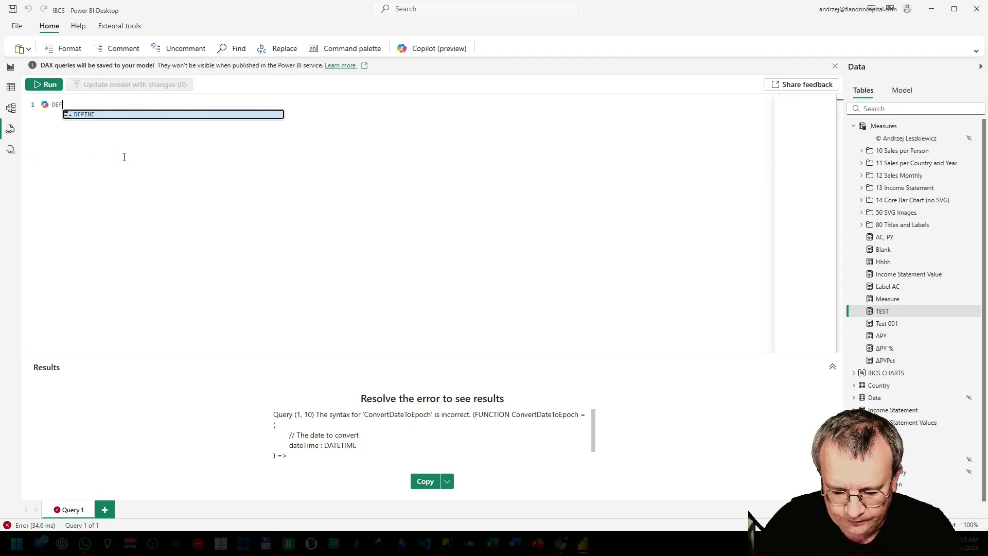
key(Tab)
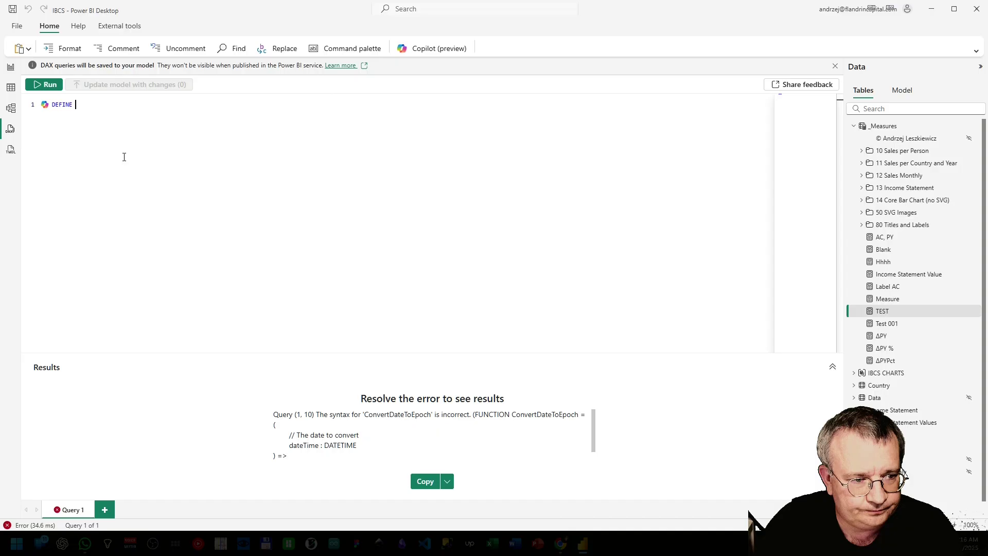
text(FUN)
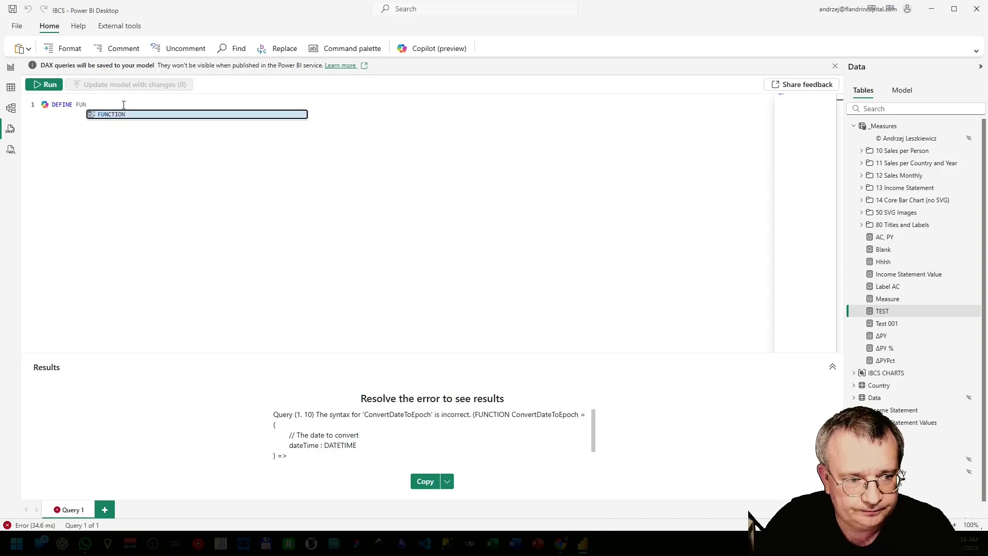
click(119, 114)
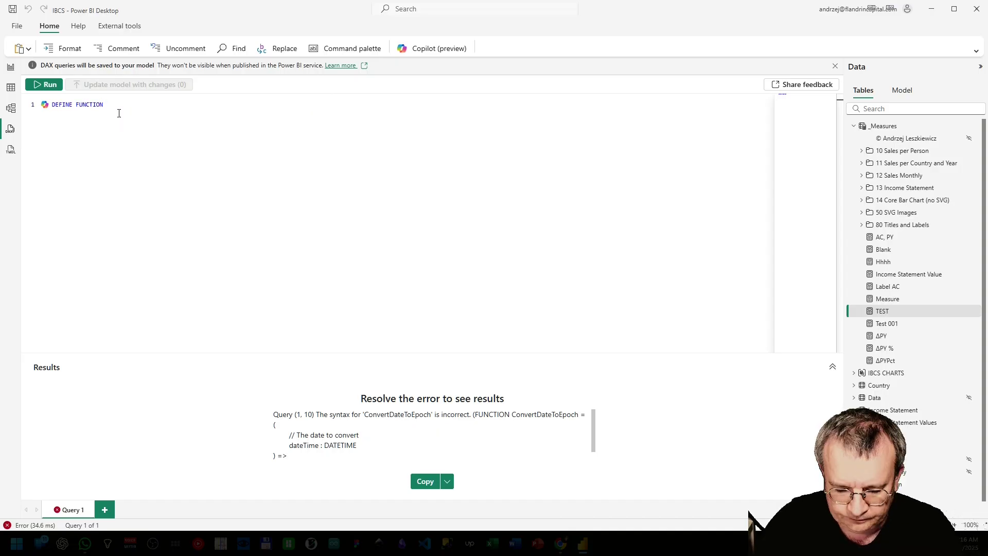
text(_H)
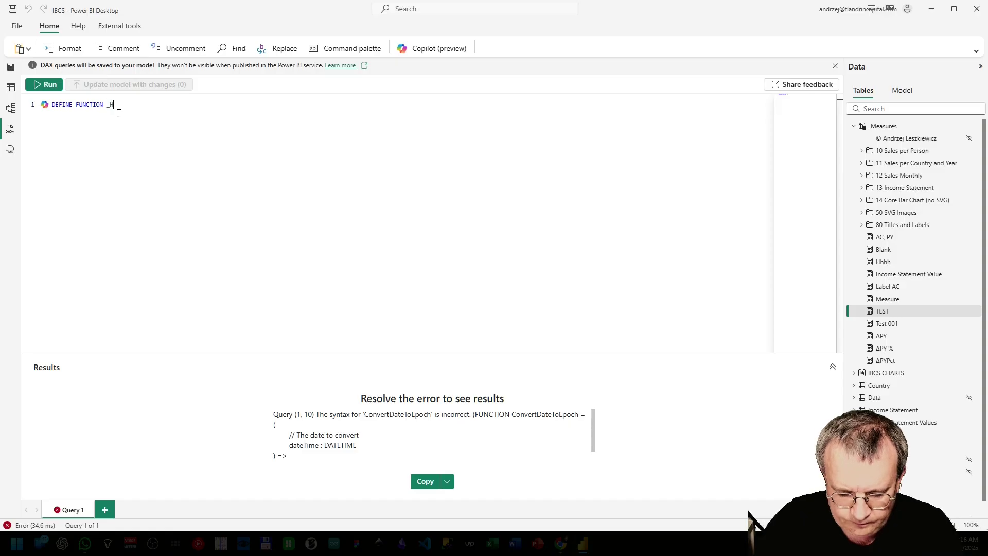
text(ello_Wo)
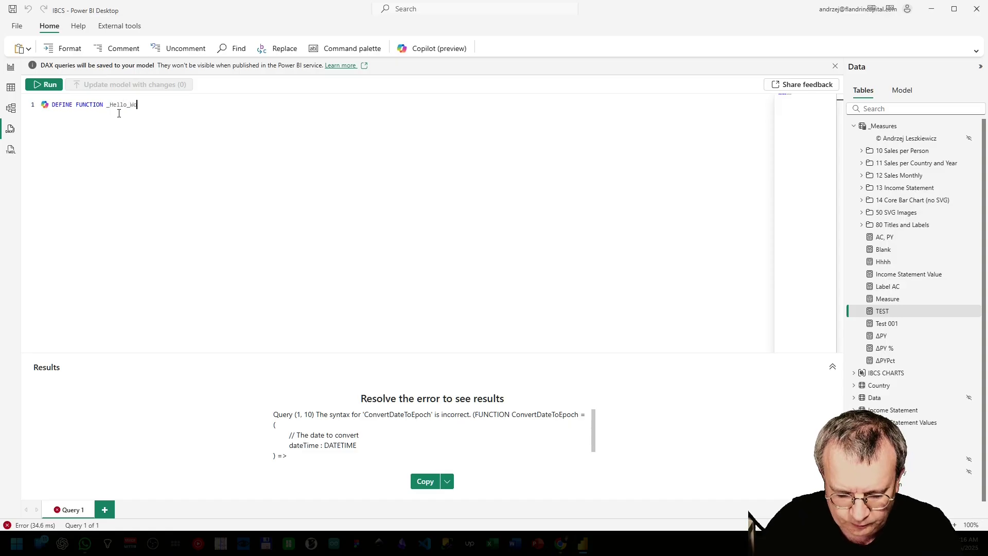
text(rld =)
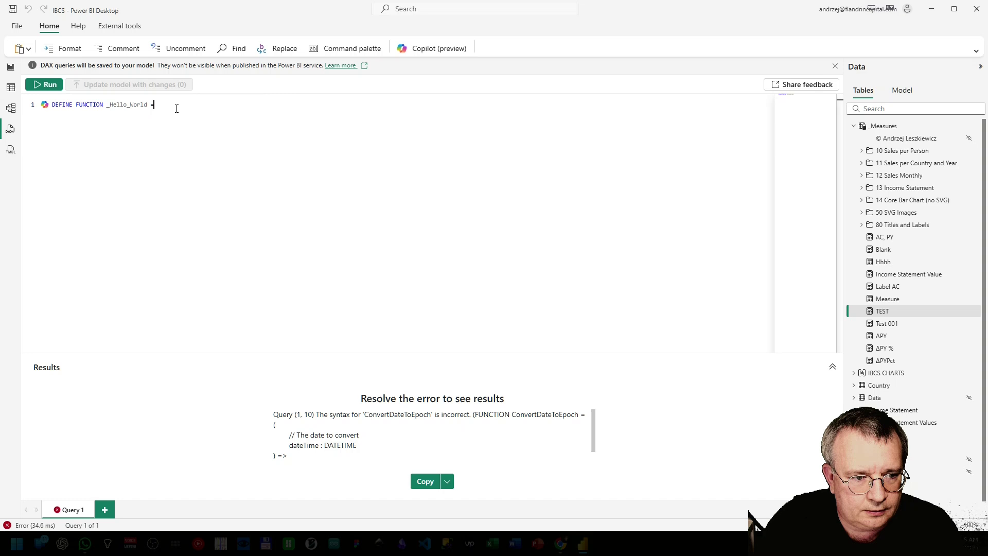
key(Return)
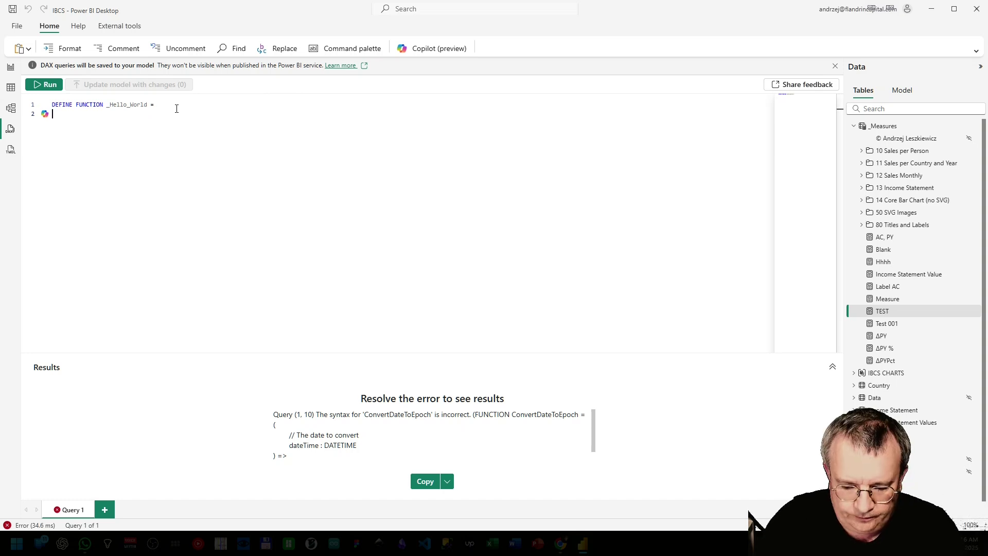
text(()
key(Return)
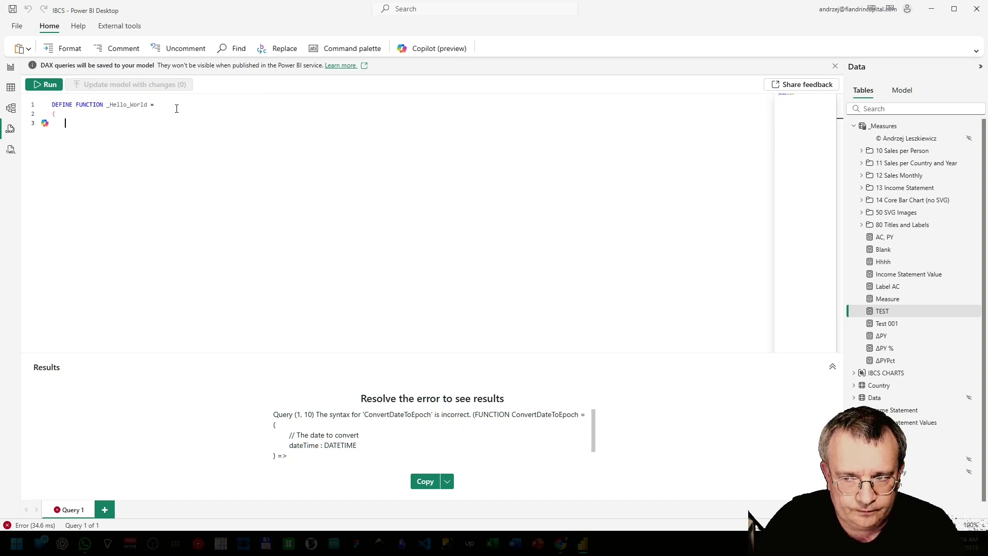
text(_World)
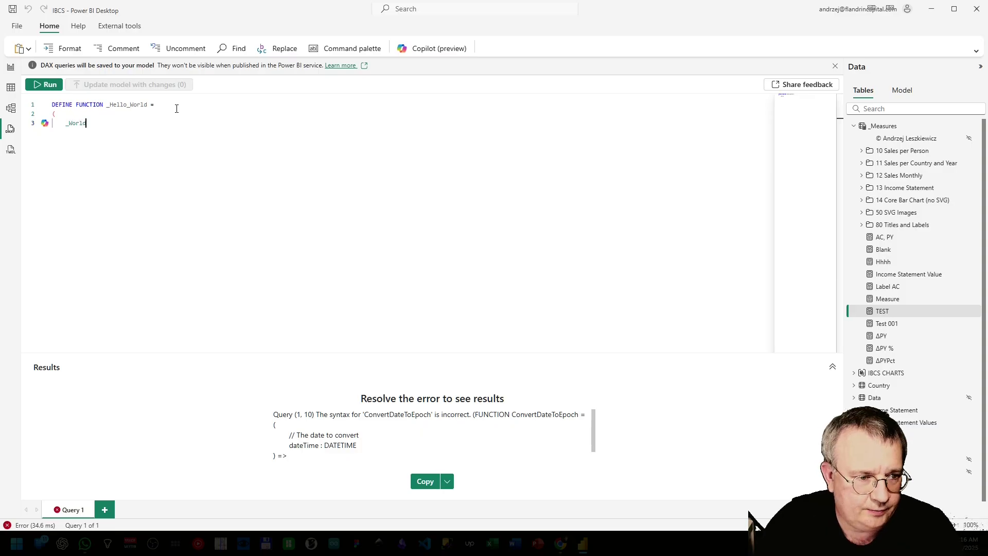
text(: s)
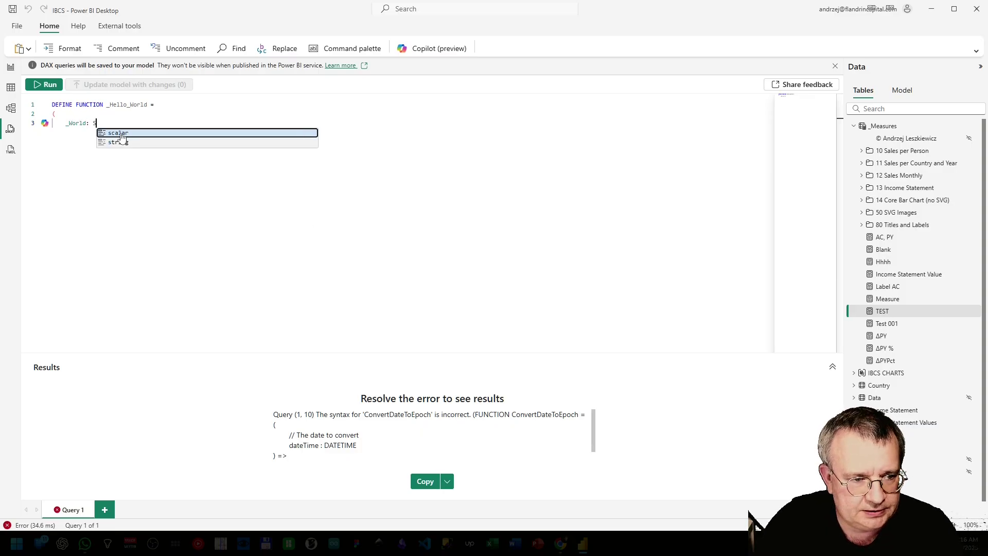
key(Tab)
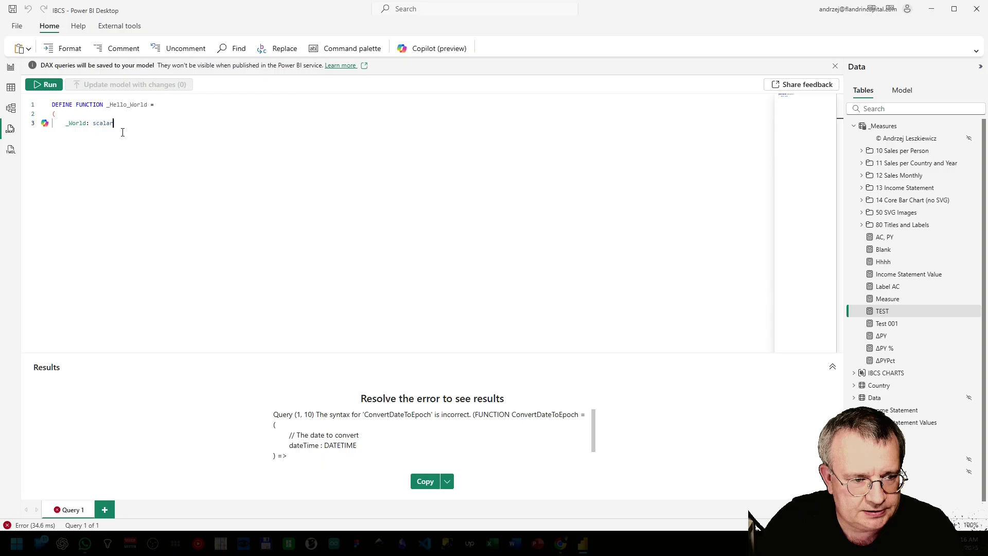
text(val)
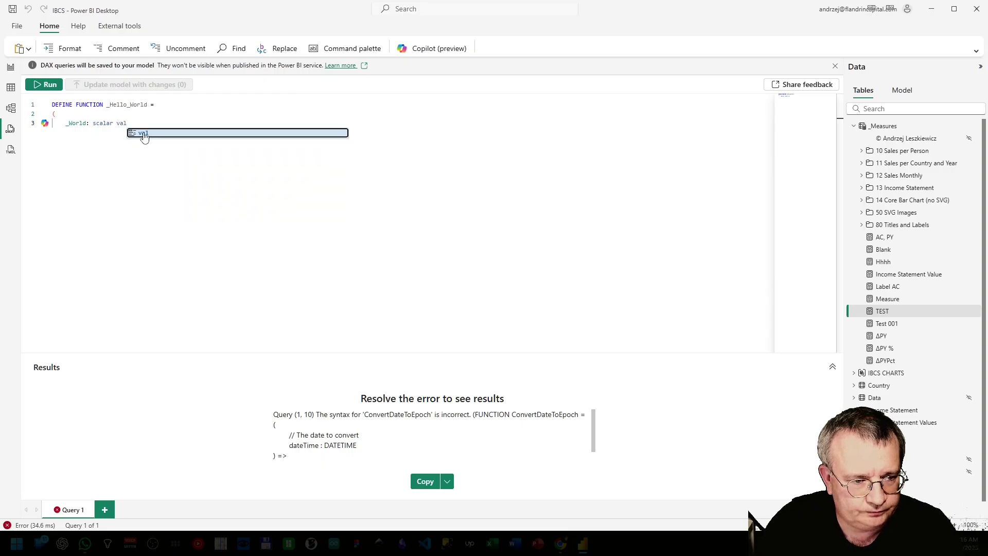
- Finish the function body as "Hello " & _World and update the model with it
click(143, 132)
key(Return)
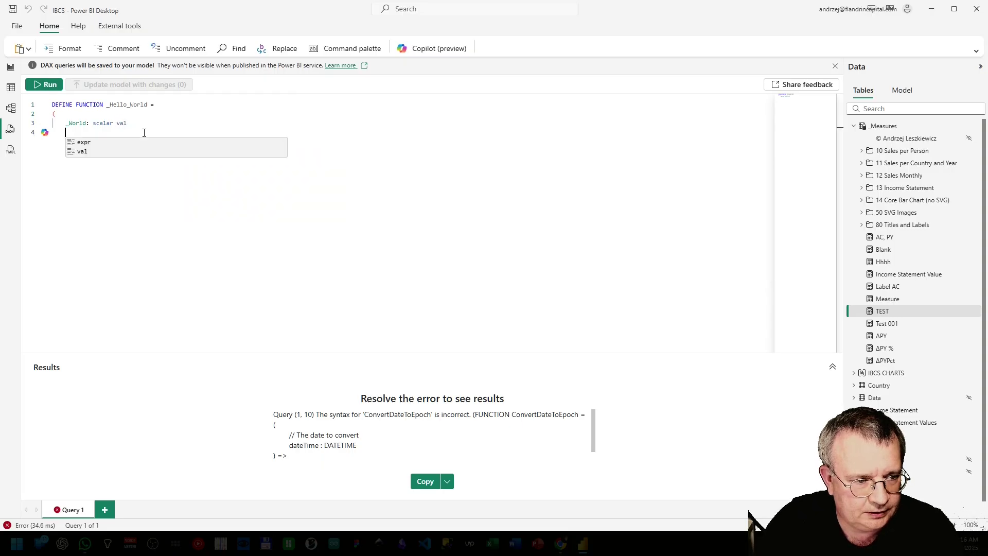
text())
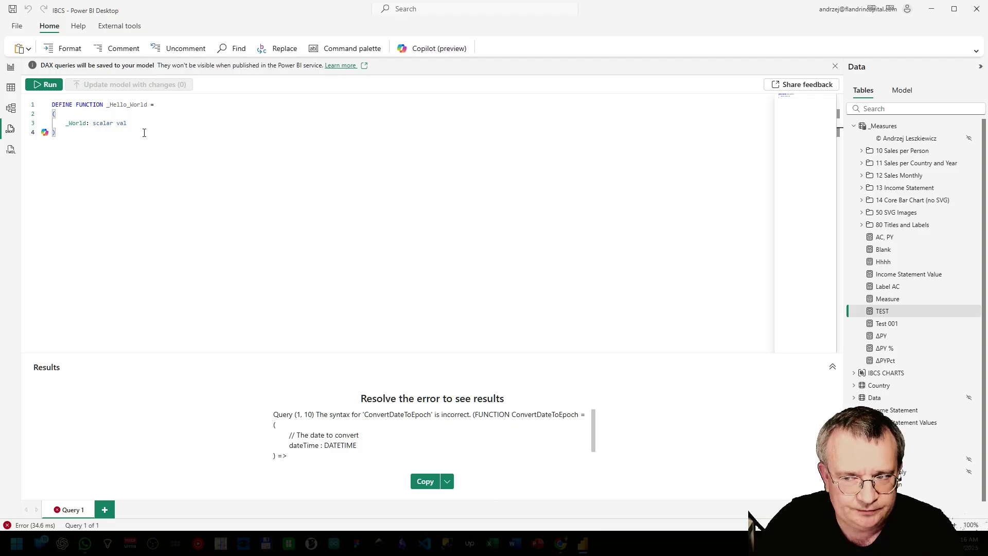
text( =>)
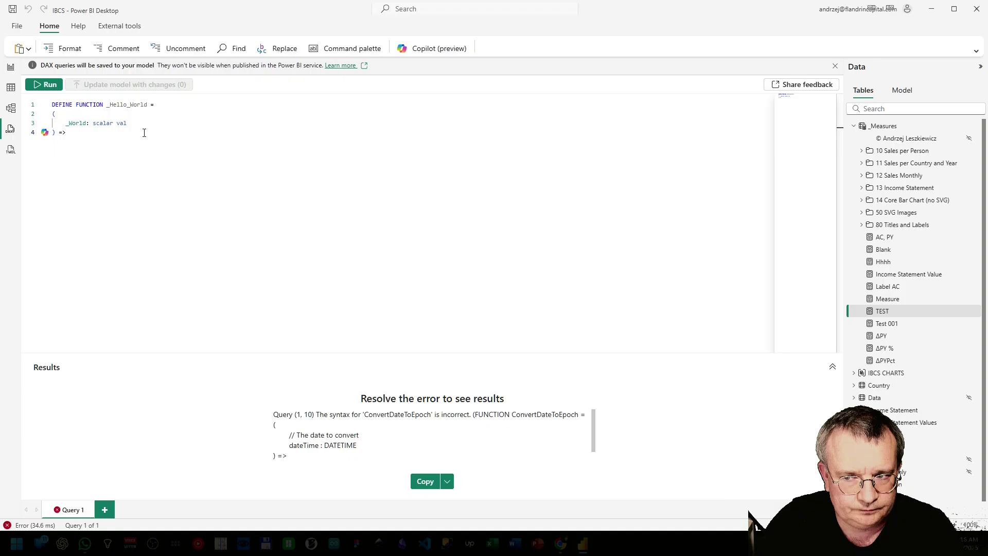
key(Return)
text("Hel)
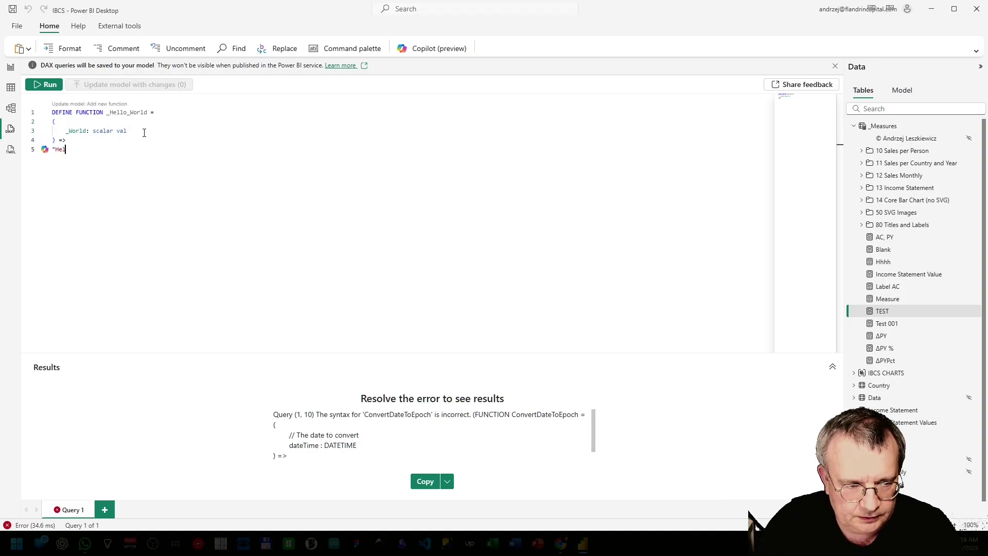
text(lo " & )
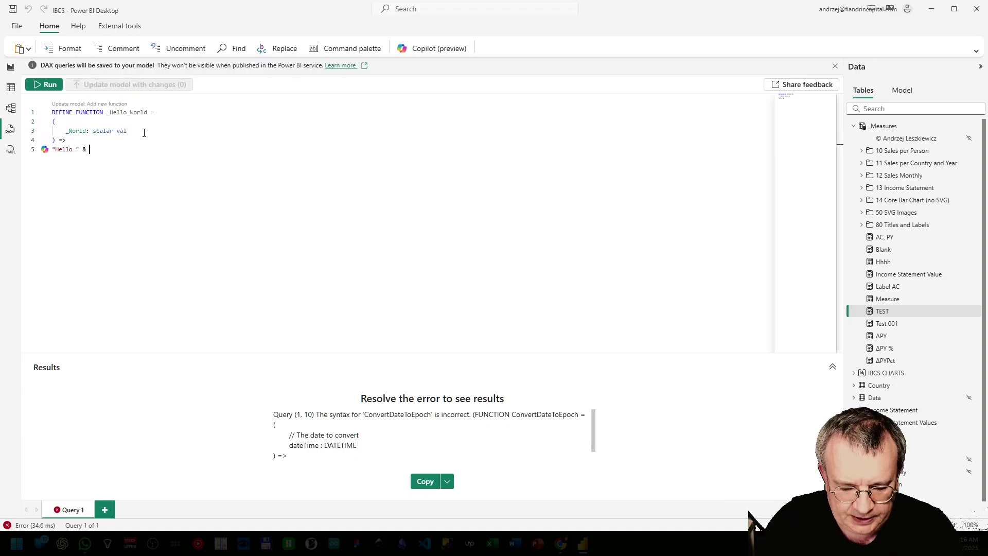
text(_World)
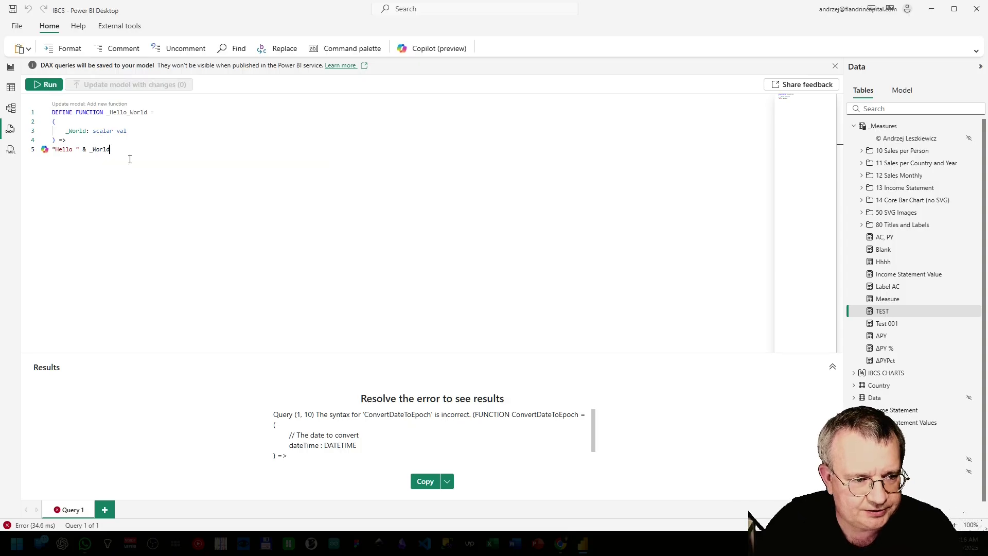
key(Tab)
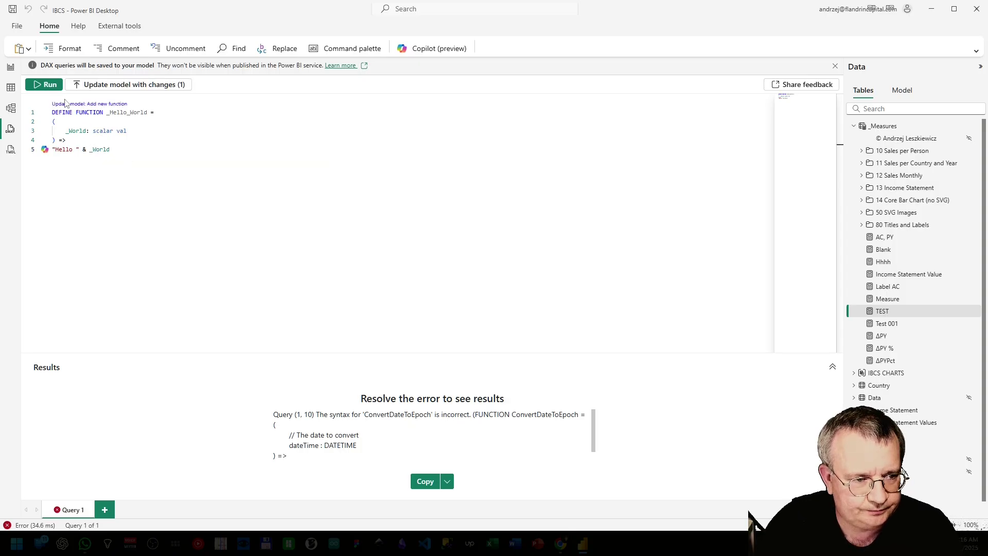
click(104, 104)
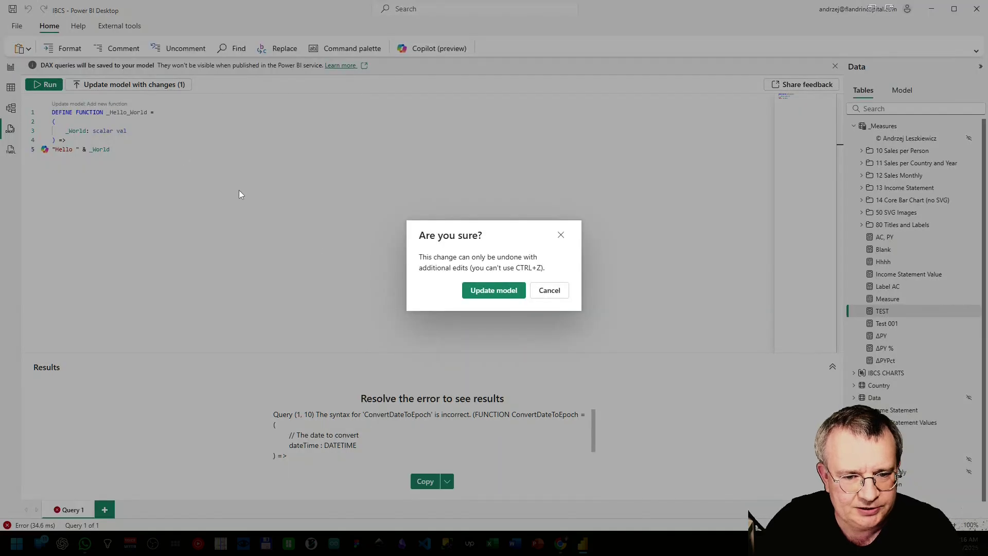
click(502, 298)
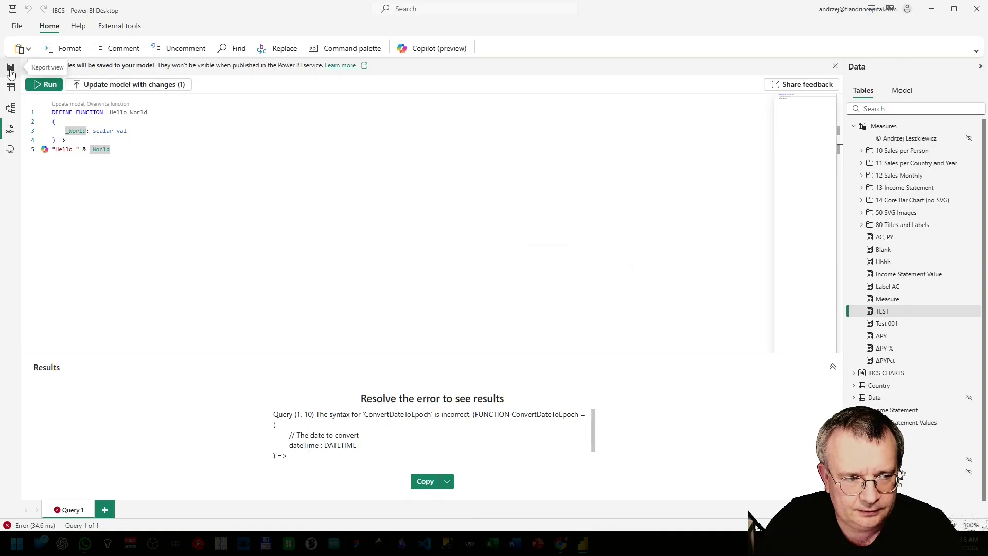
- Create a NEW DAX measure in _Measures returning _Hello_World called with a first name
click(11, 67)
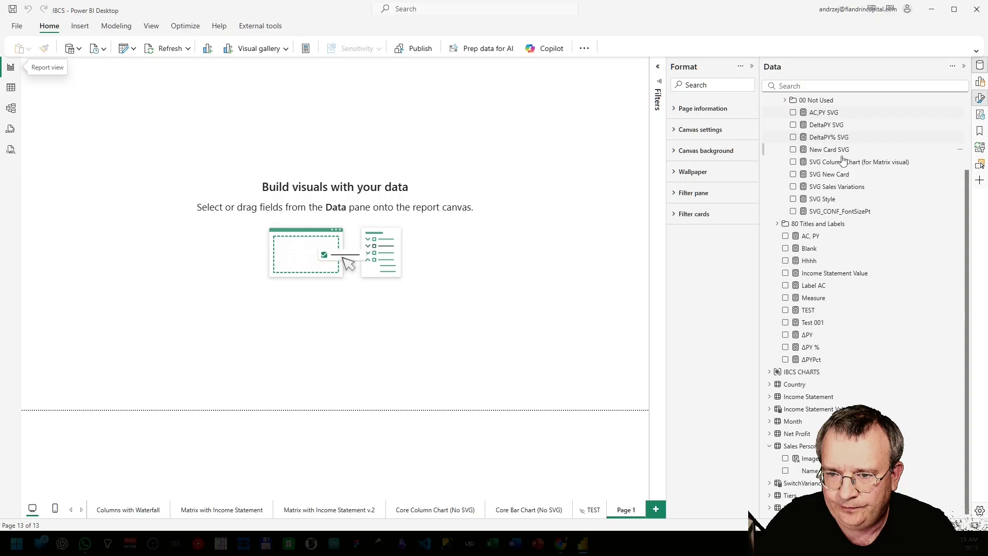
scroll(842, 160, up, 3)
right_click(795, 106)
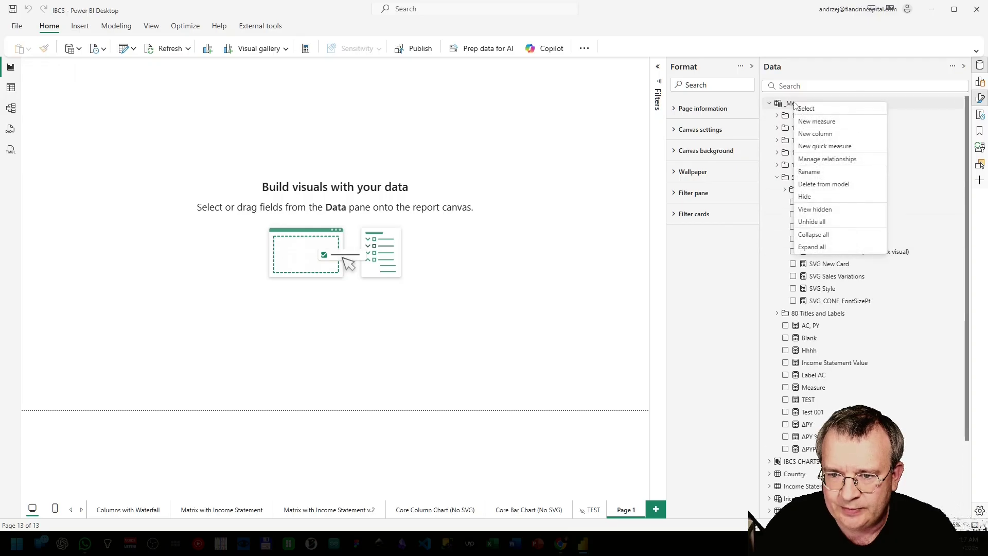
click(817, 119)
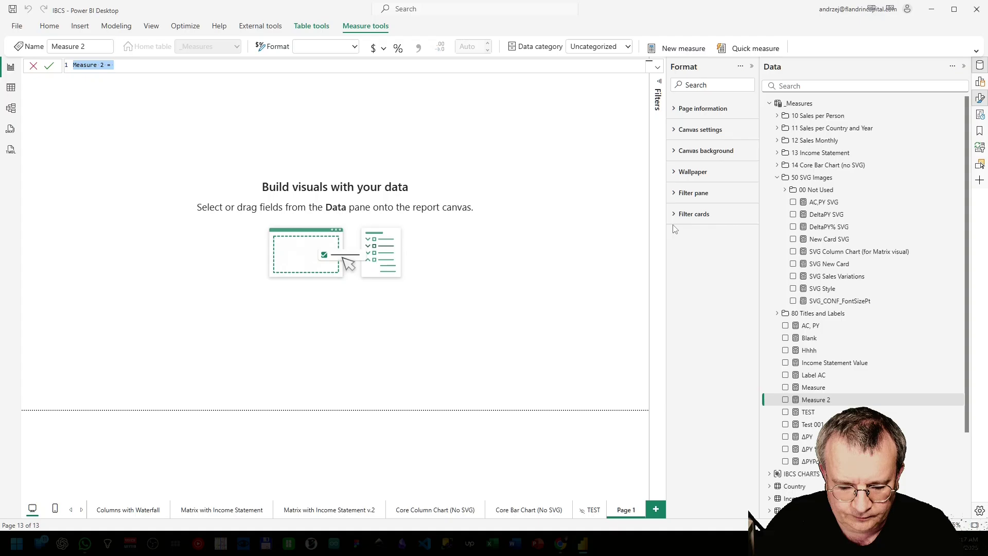
text(D)
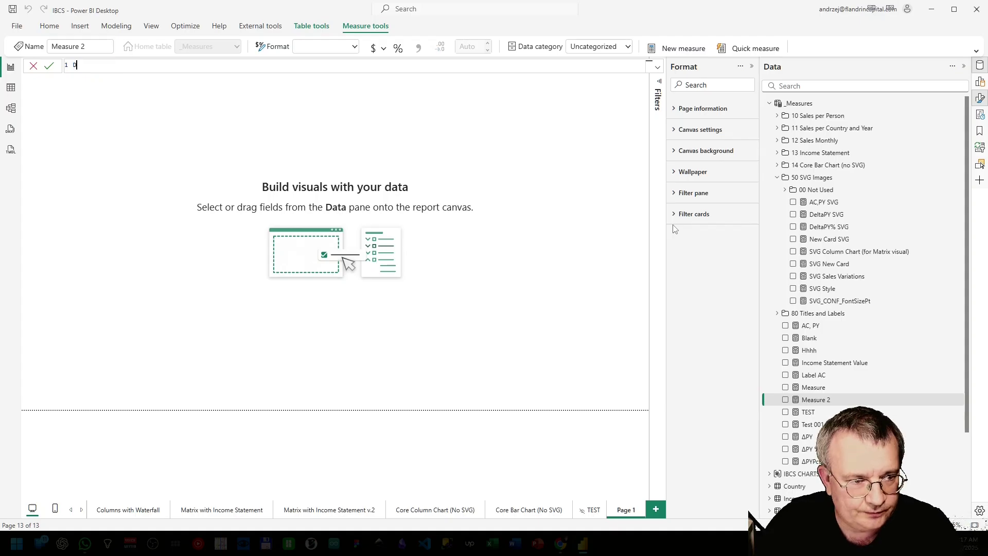
text(NEW DAX )
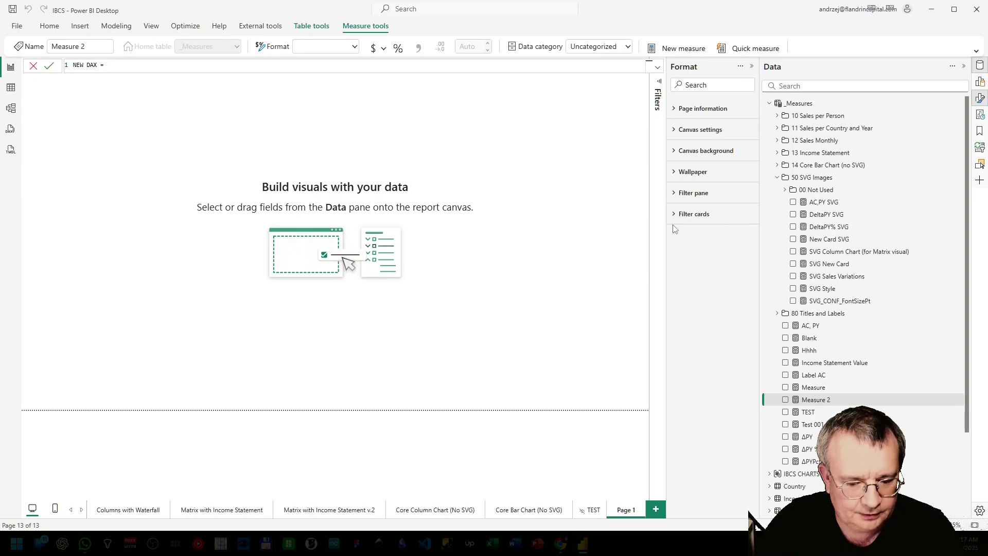
text(= _He)
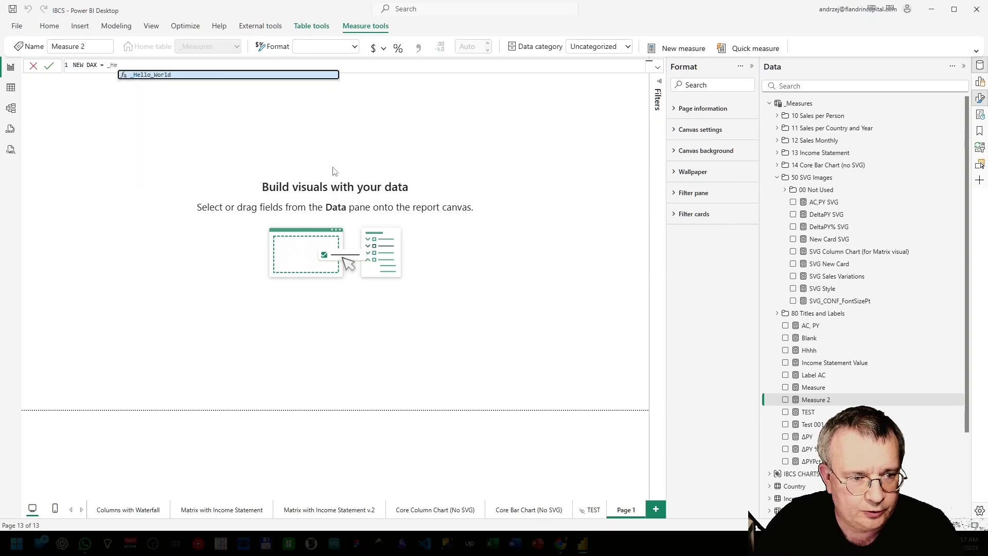
click(181, 76)
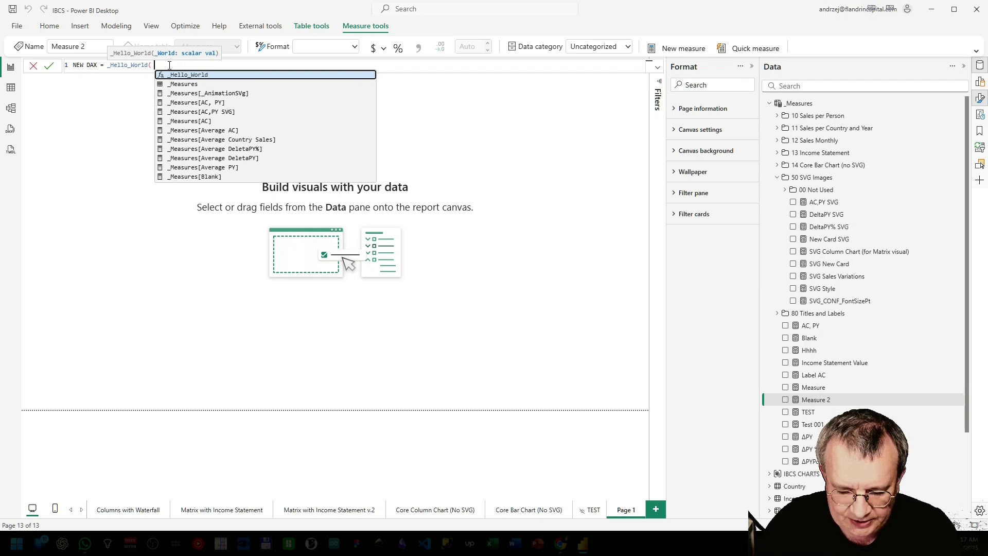
text("Andrzej)
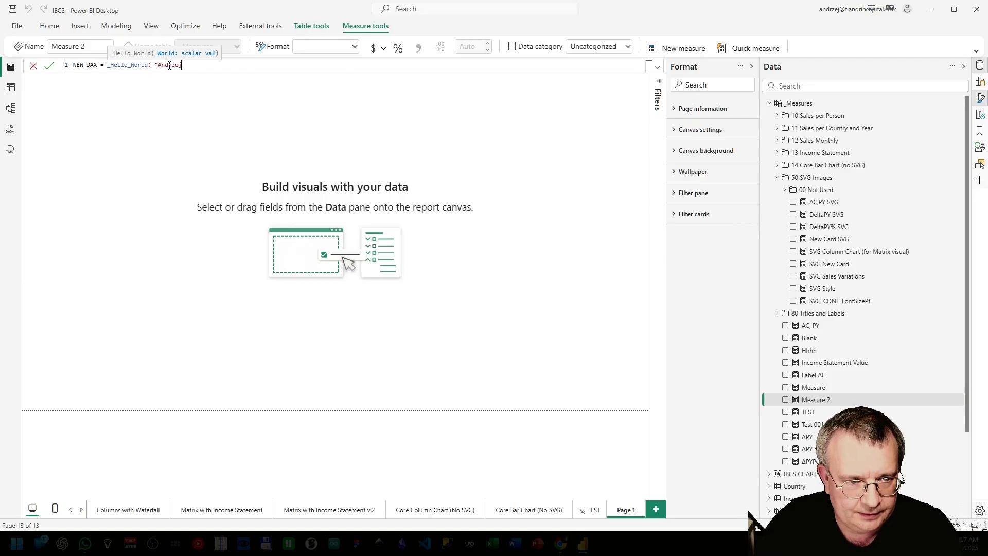
text(" )
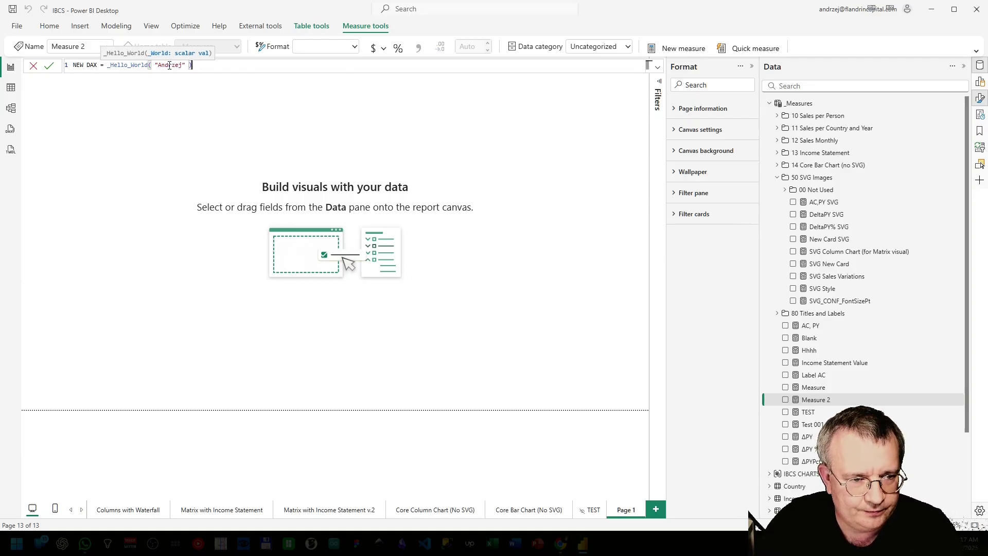
text())
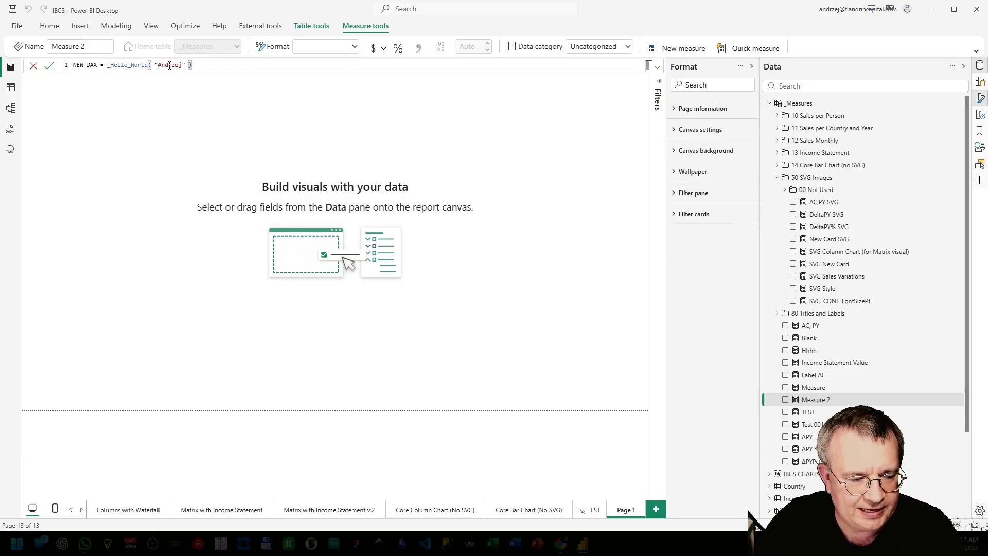
click(49, 65)
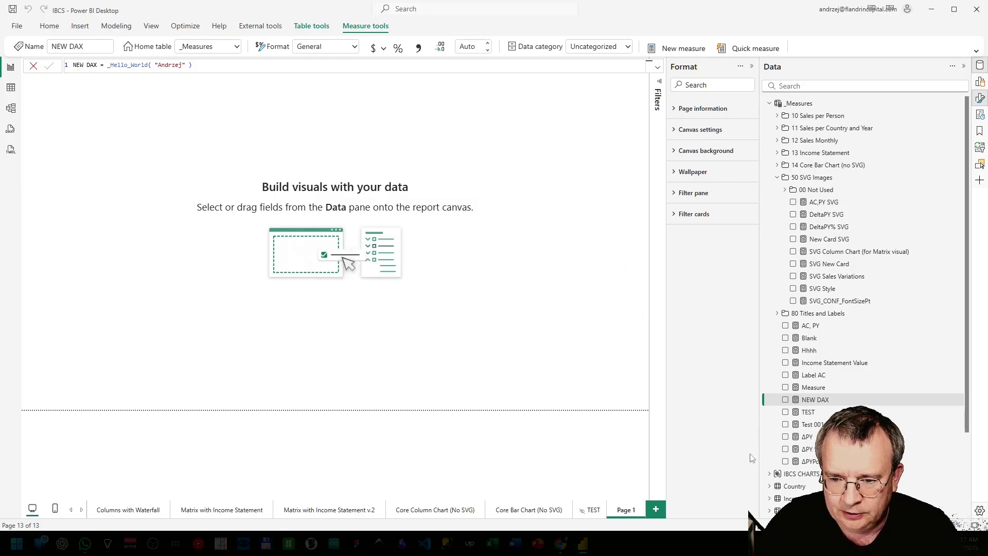
drag(821, 405, 302, 161)
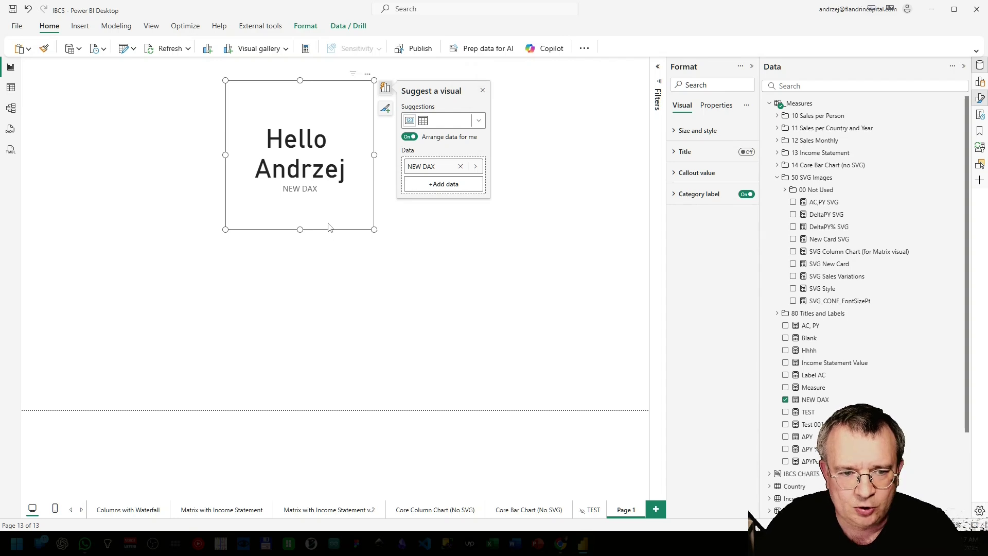
key(Delete)
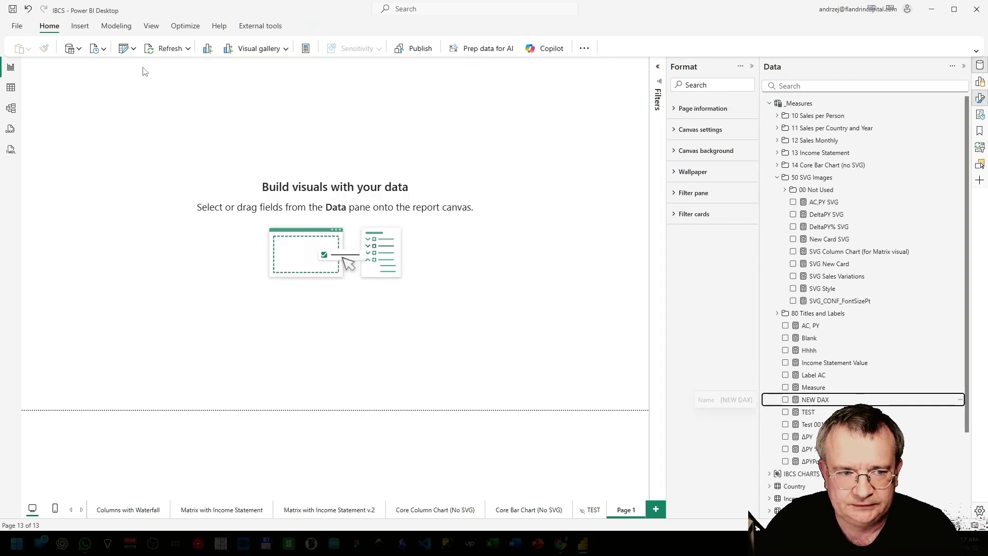
- Insert a table visual sized to fill Page 1 and add the Sales Person Name field
click(82, 27)
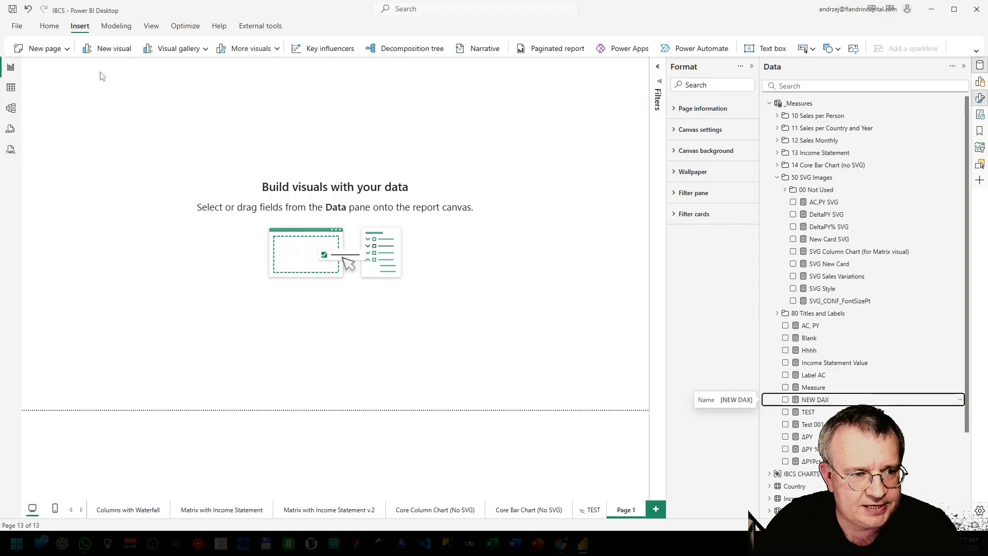
click(116, 49)
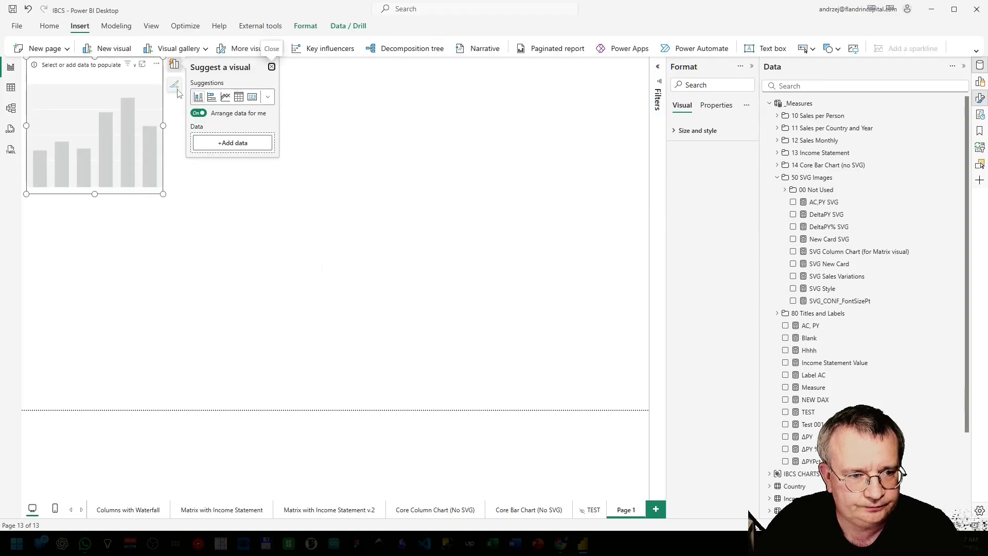
click(240, 97)
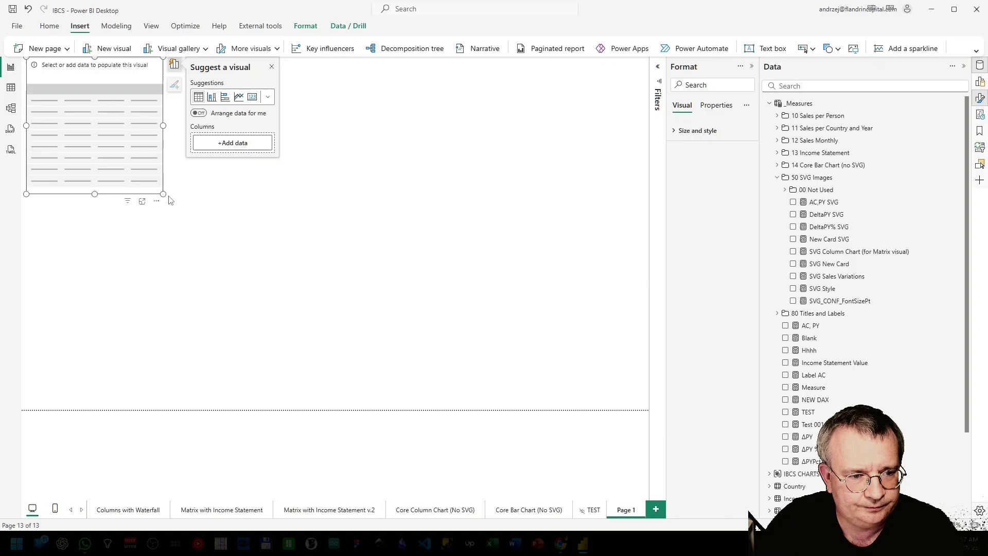
drag(164, 195, 629, 436)
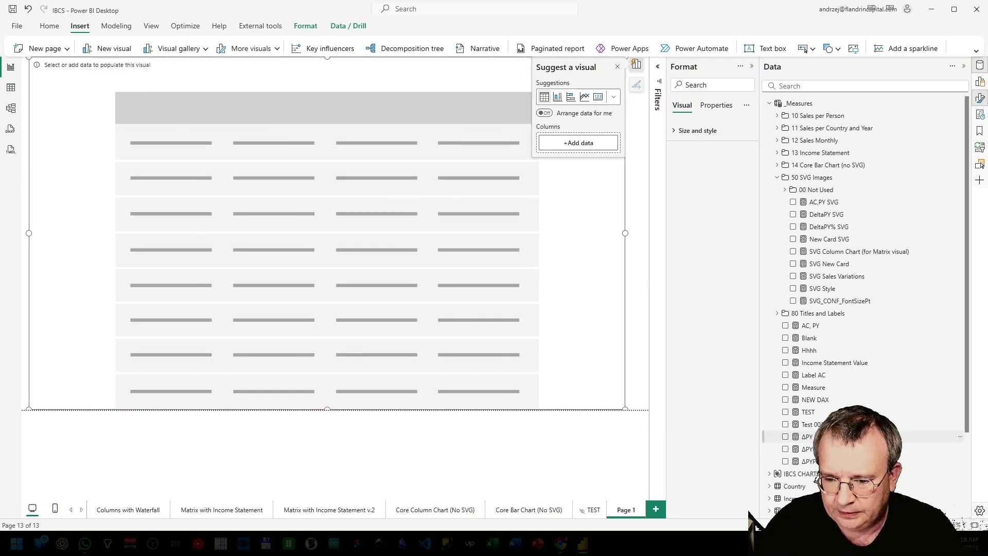
scroll(810, 448, down, 2)
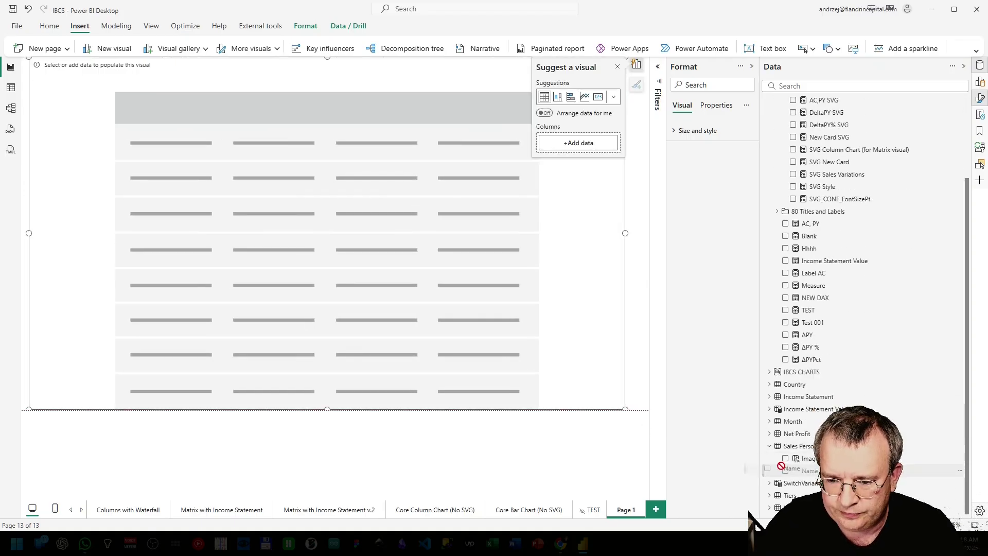
drag(806, 471, 172, 220)
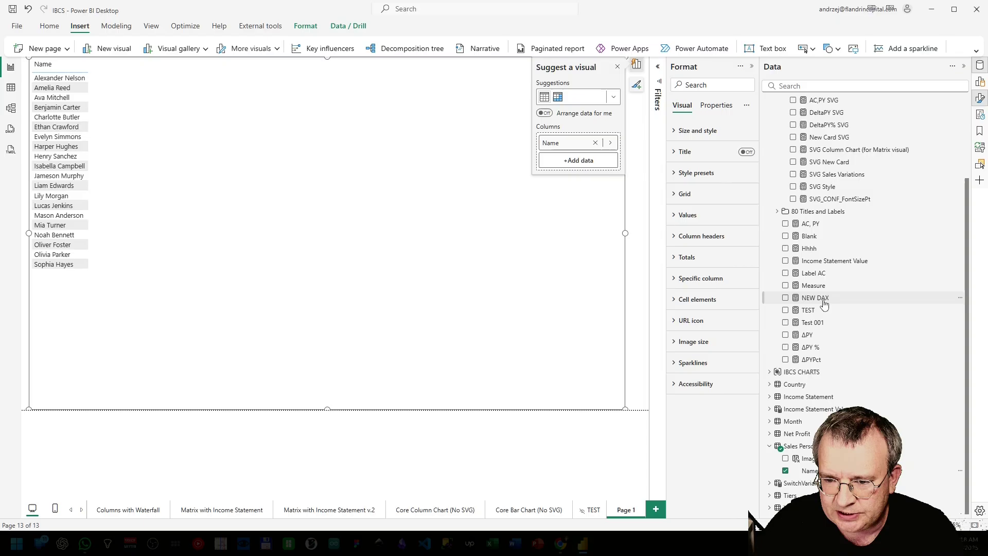
click(811, 223)
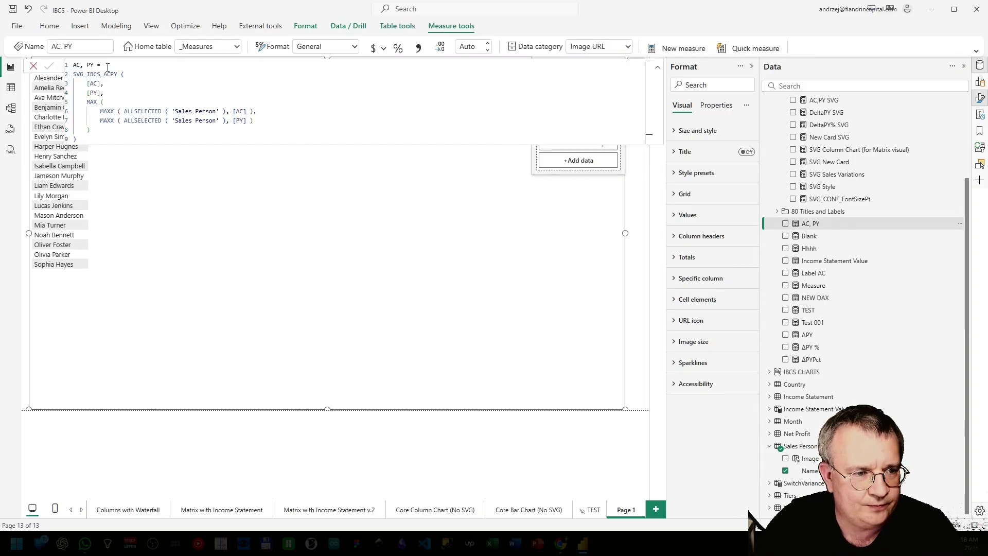
click(99, 85)
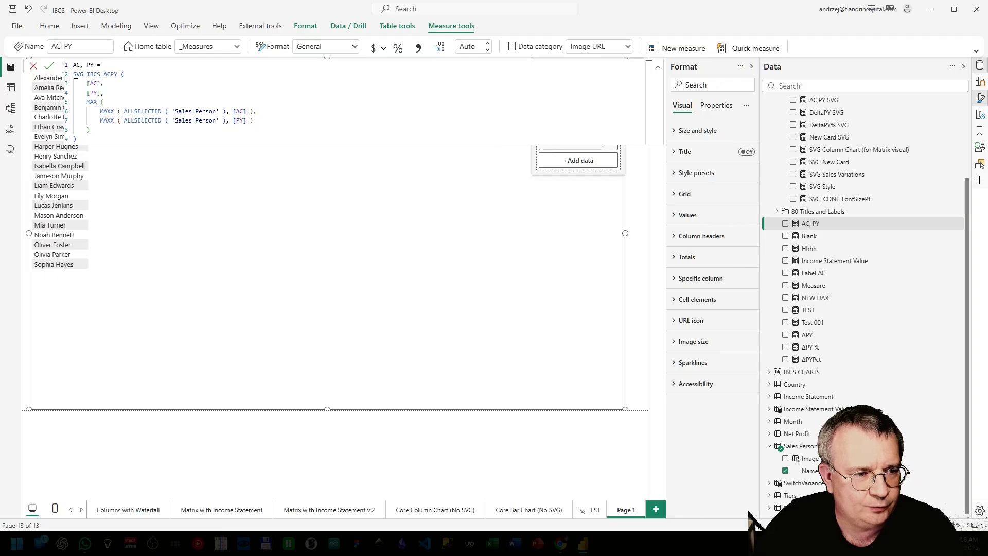
double_click(114, 74)
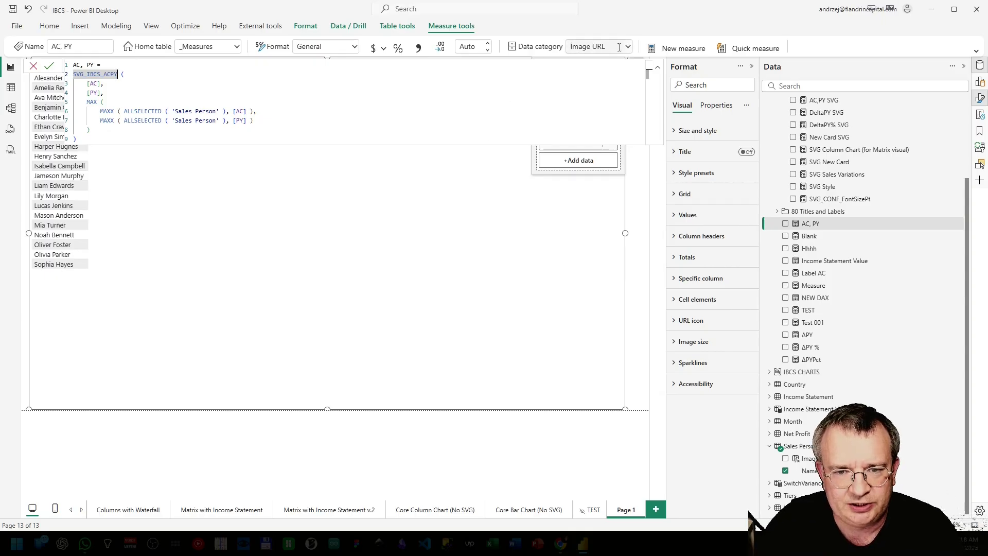
- Add AC, PY to the table and set its image size to 31 px high by 300 px wide
click(34, 67)
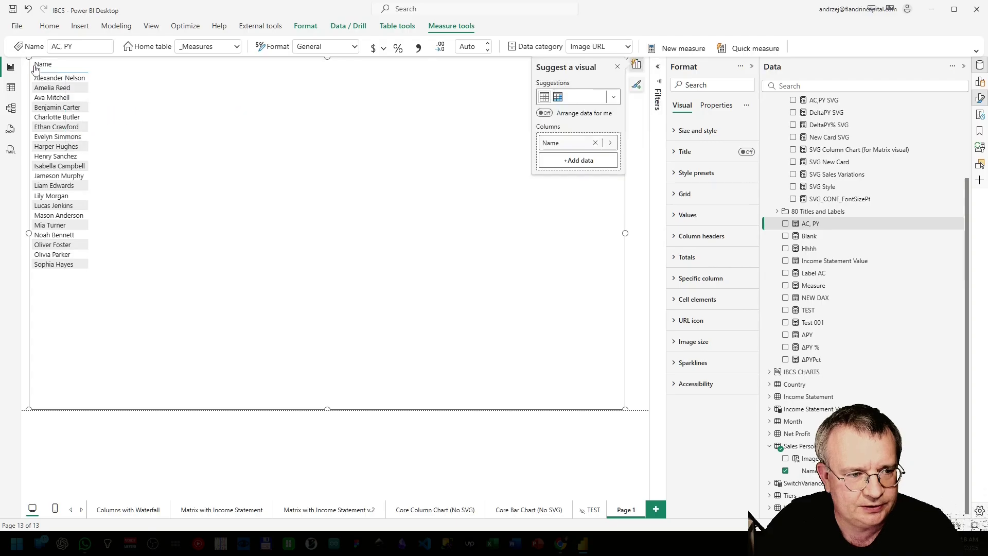
drag(813, 229, 245, 205)
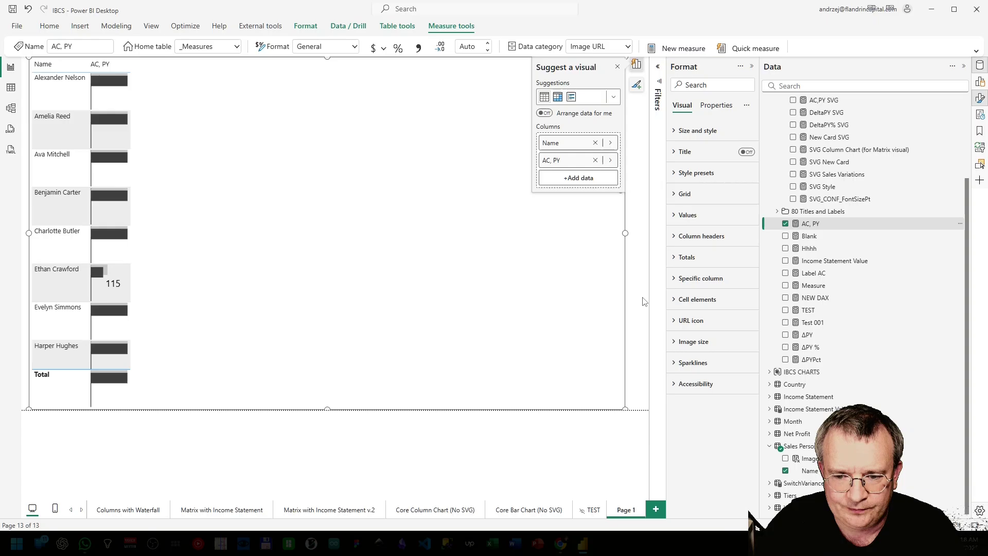
click(693, 342)
click(687, 375)
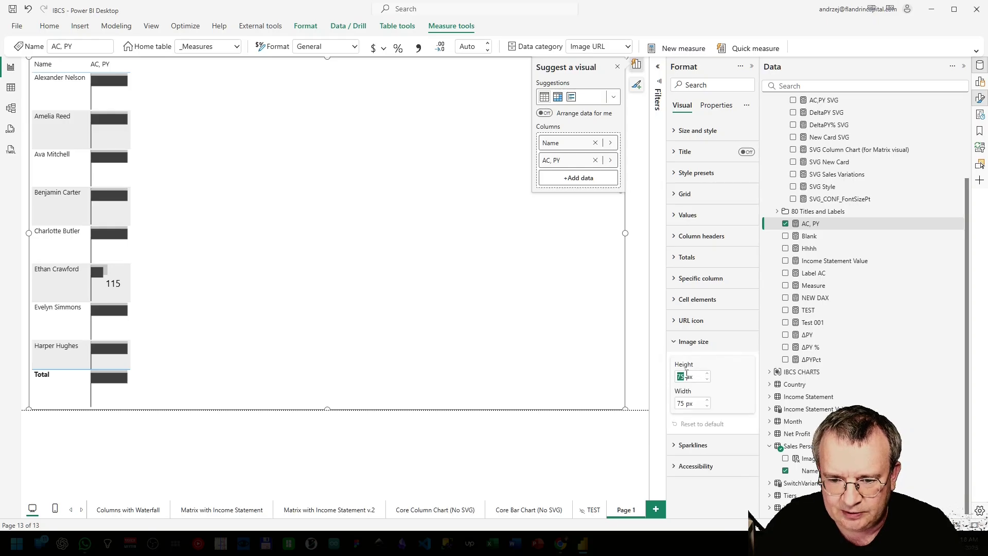
text(31)
key(Return)
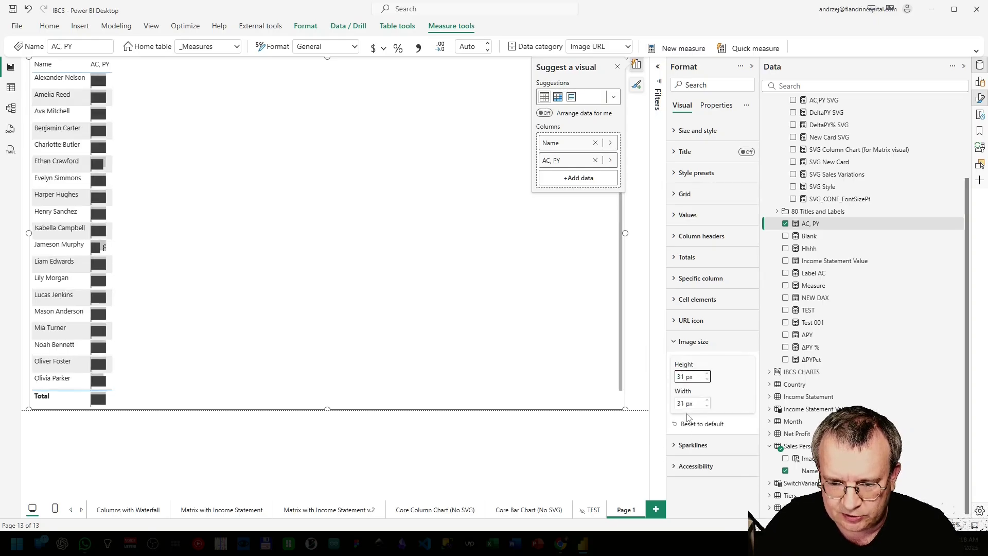
double_click(682, 404)
text(300)
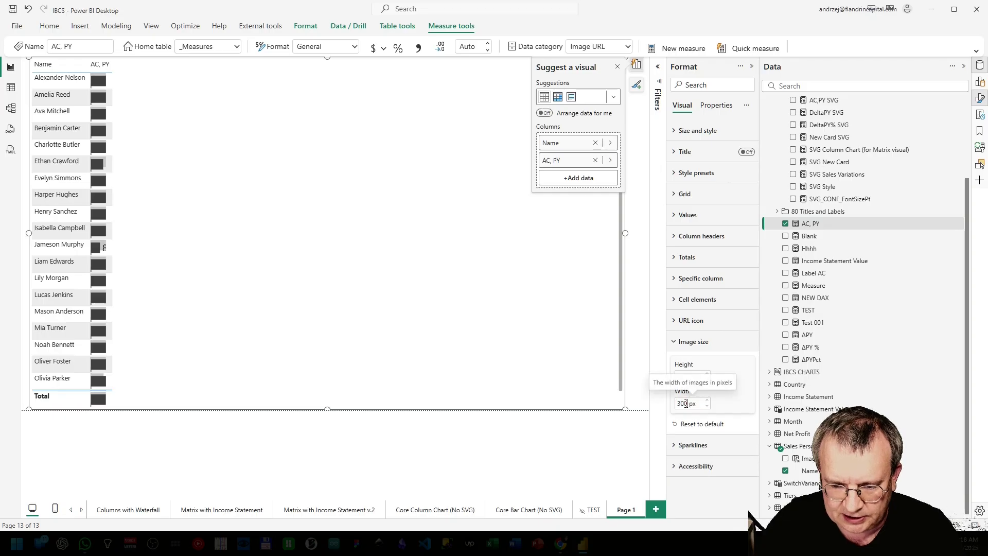
key(Return)
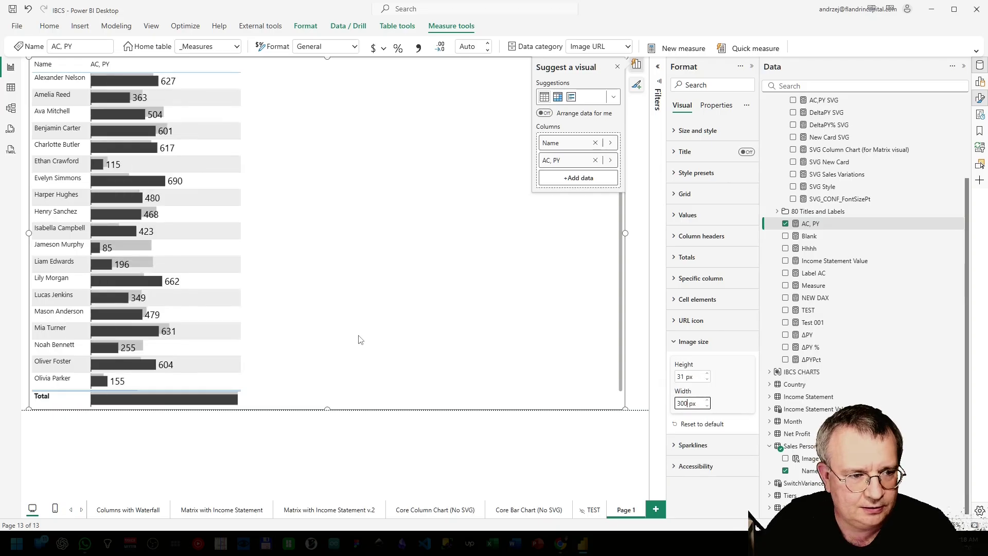
scroll(262, 262, down, 1)
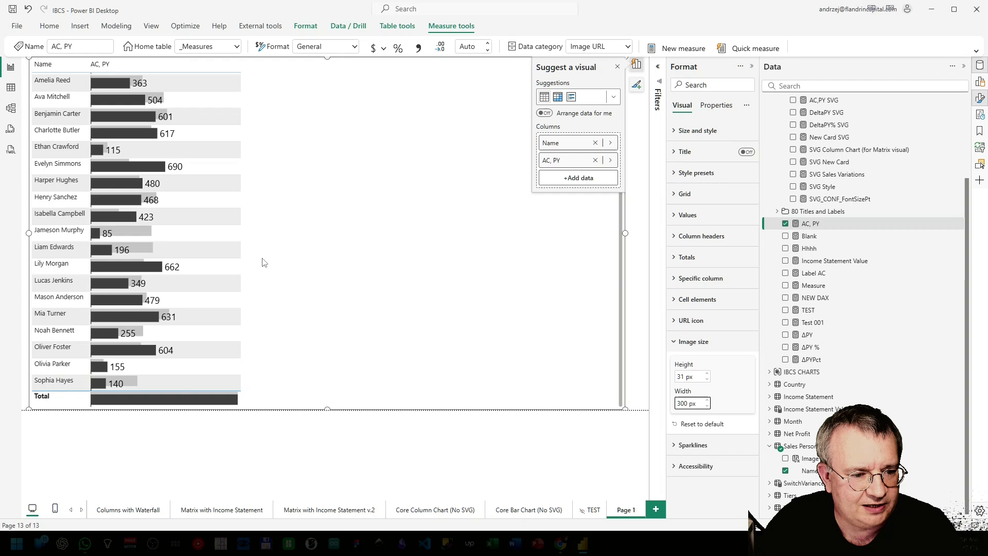
scroll(262, 263, up, 1)
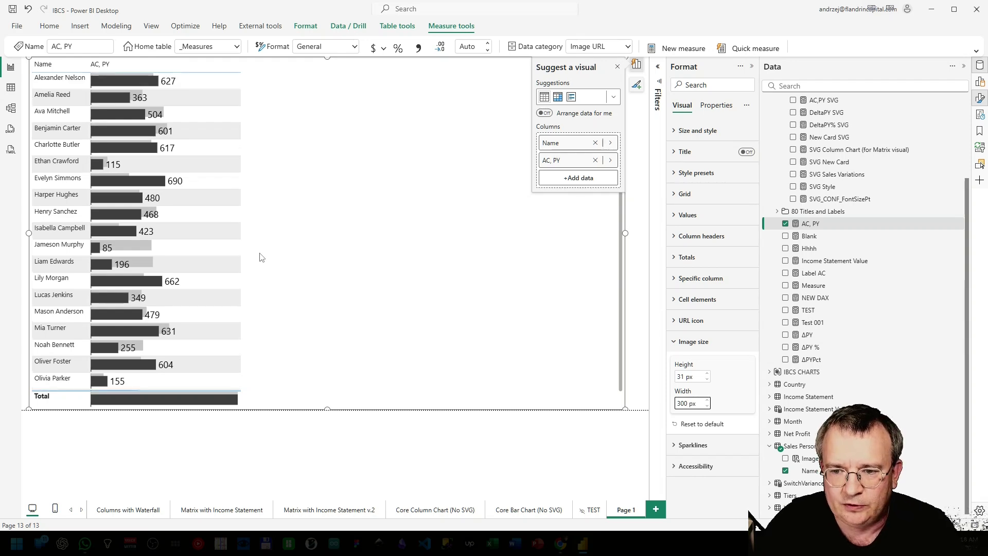
- Open the AC, PY measure's SVG_IBCS_ACPY formula and highlight its text to review it
click(810, 236)
click(818, 227)
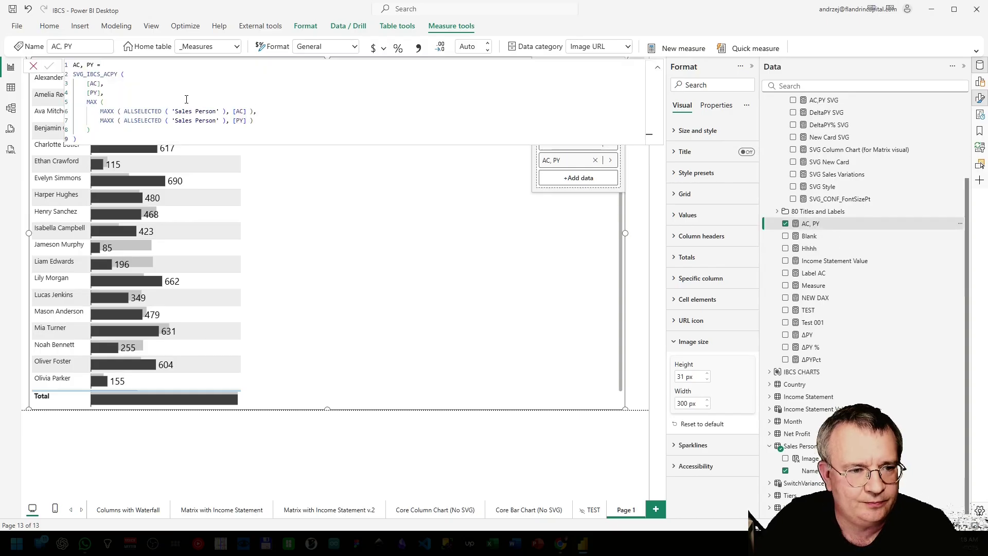
drag(87, 143, 73, 65)
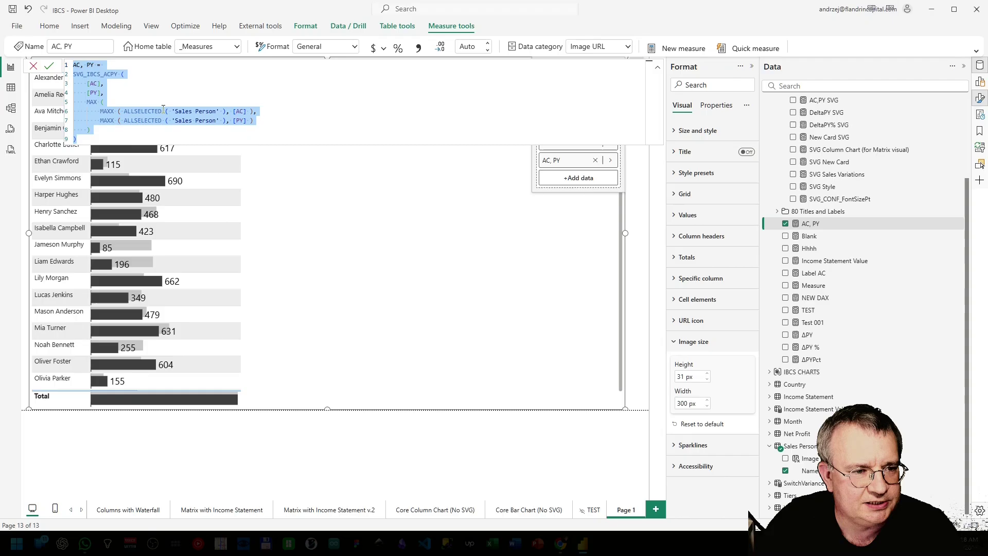
click(156, 137)
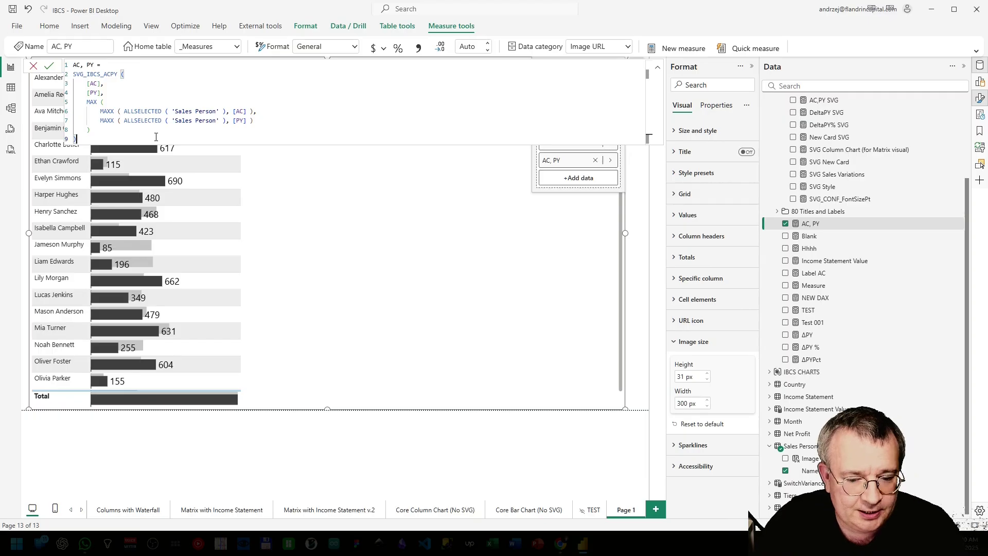
- Find DAX user-defined functions under Options > Preview features and follow its Learn more link
click(17, 29)
click(49, 500)
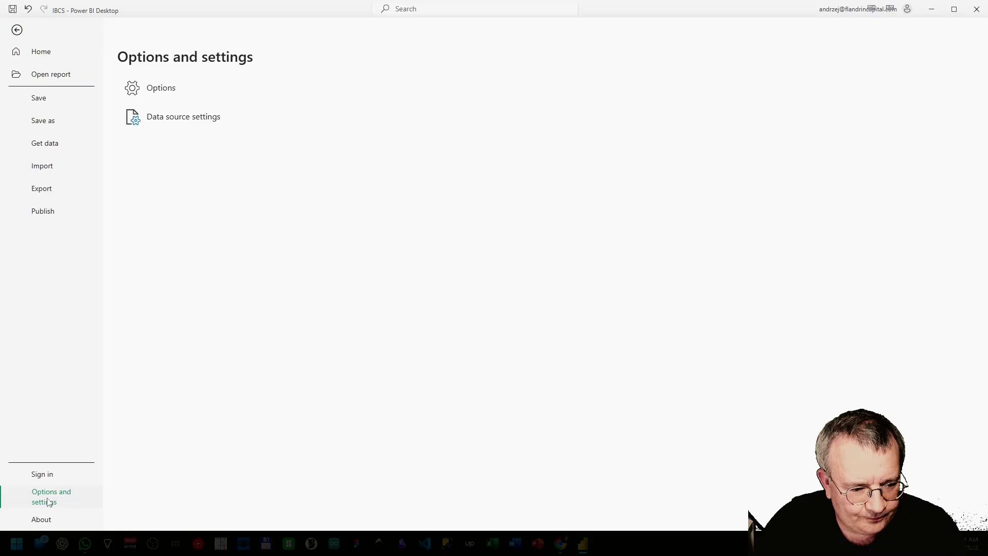
key(Escape)
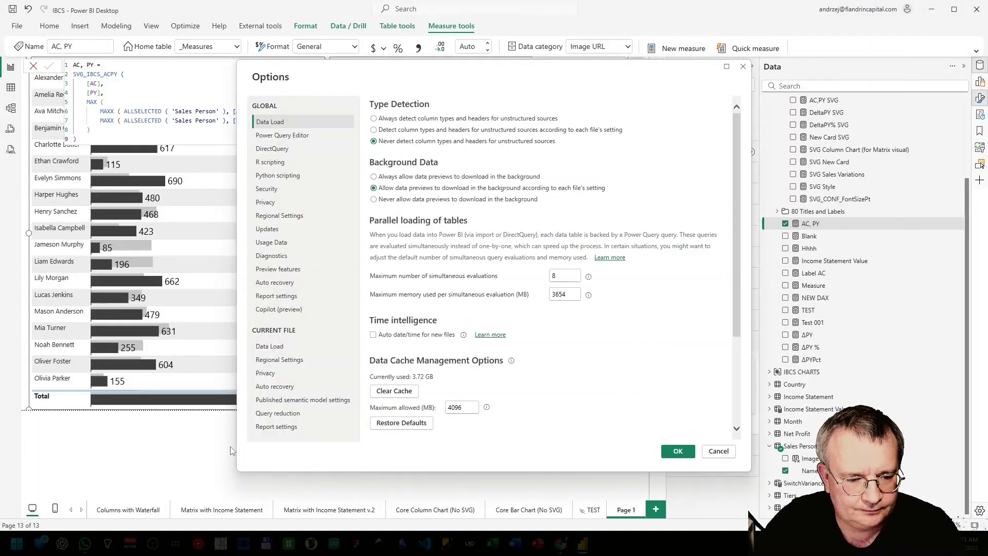
click(277, 271)
scroll(387, 425, down, 5)
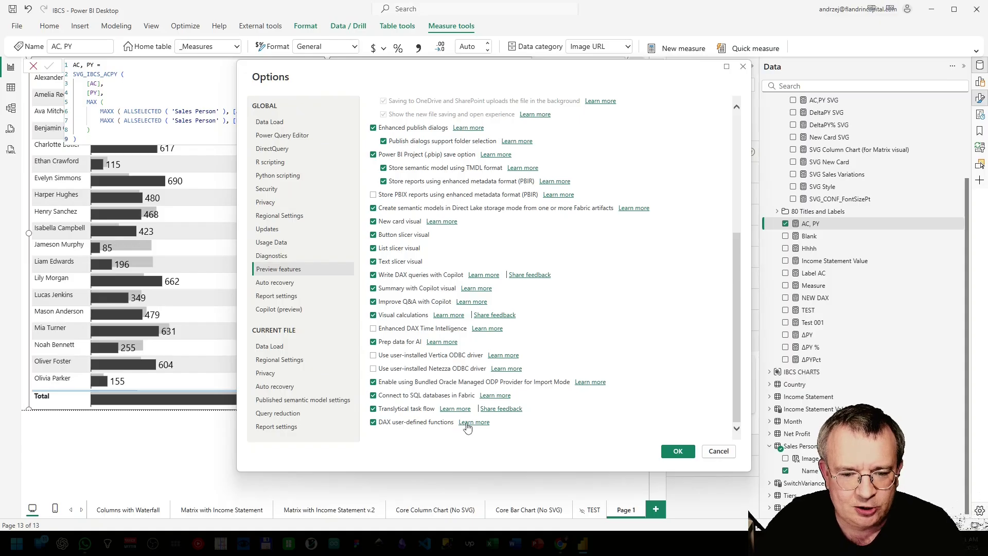
click(468, 427)
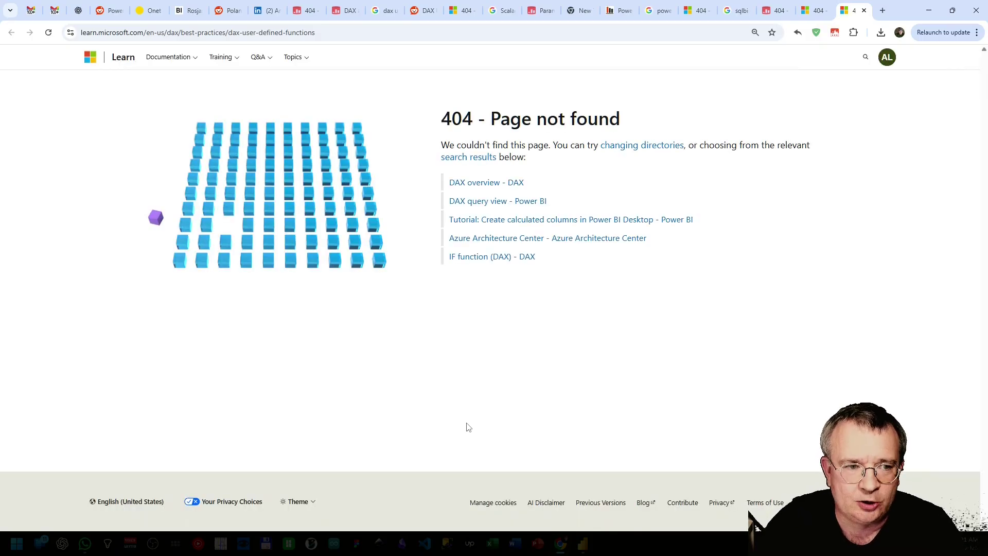
- Return from the browser to Power BI Desktop
key(alt+Tab)
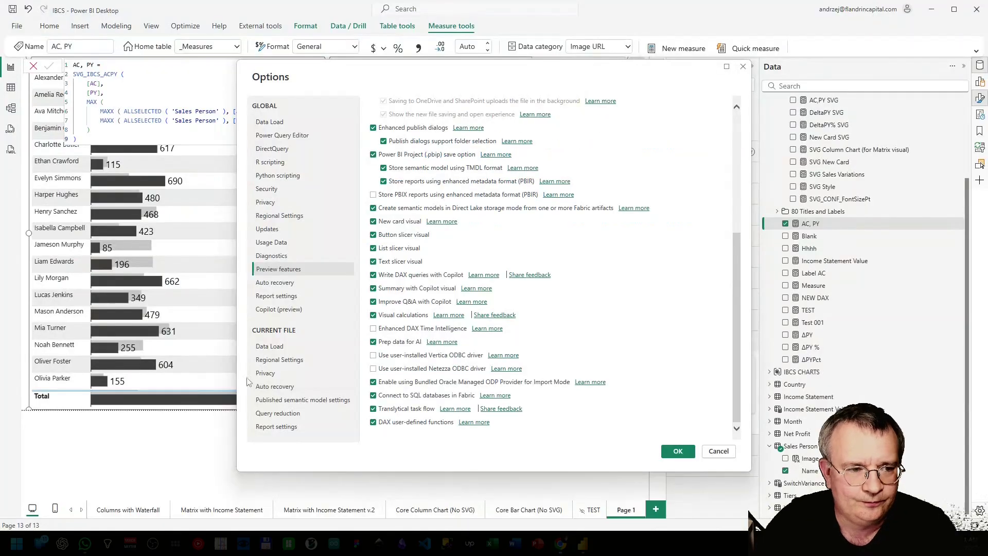